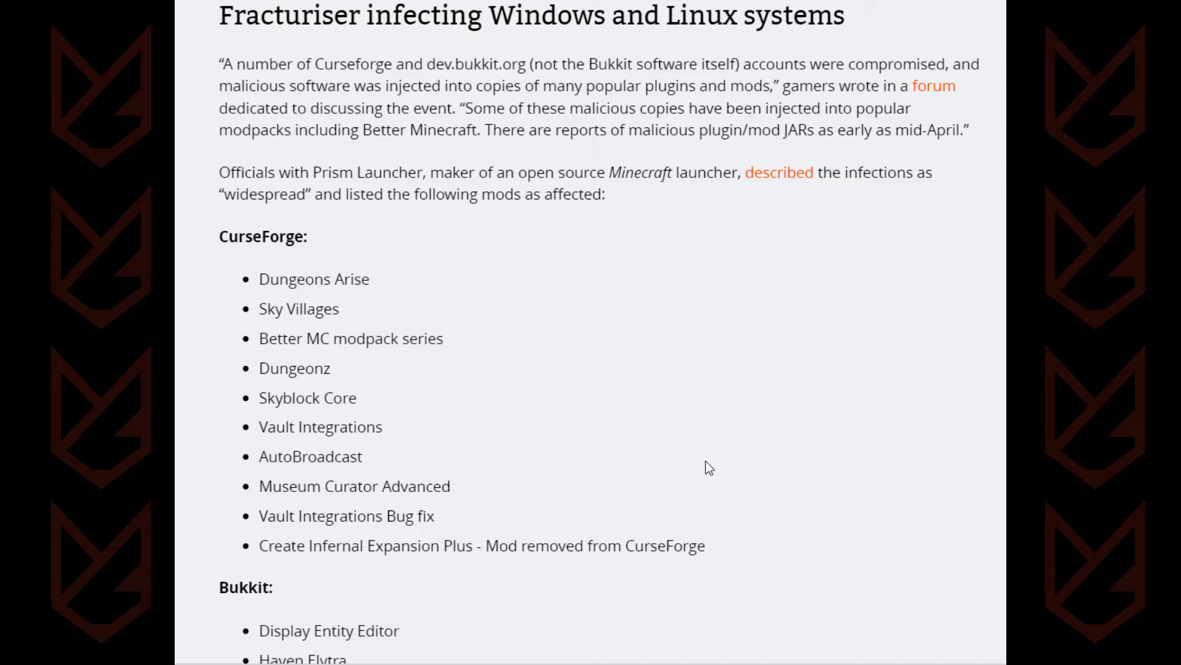
Step: Scroll through the CurseForge and Bukkit affected-mod lists down to 'What Actually Happened?'
{"action": "scroll", "coordinate": [709, 468], "scroll_direction": "down", "scroll_amount": 2}
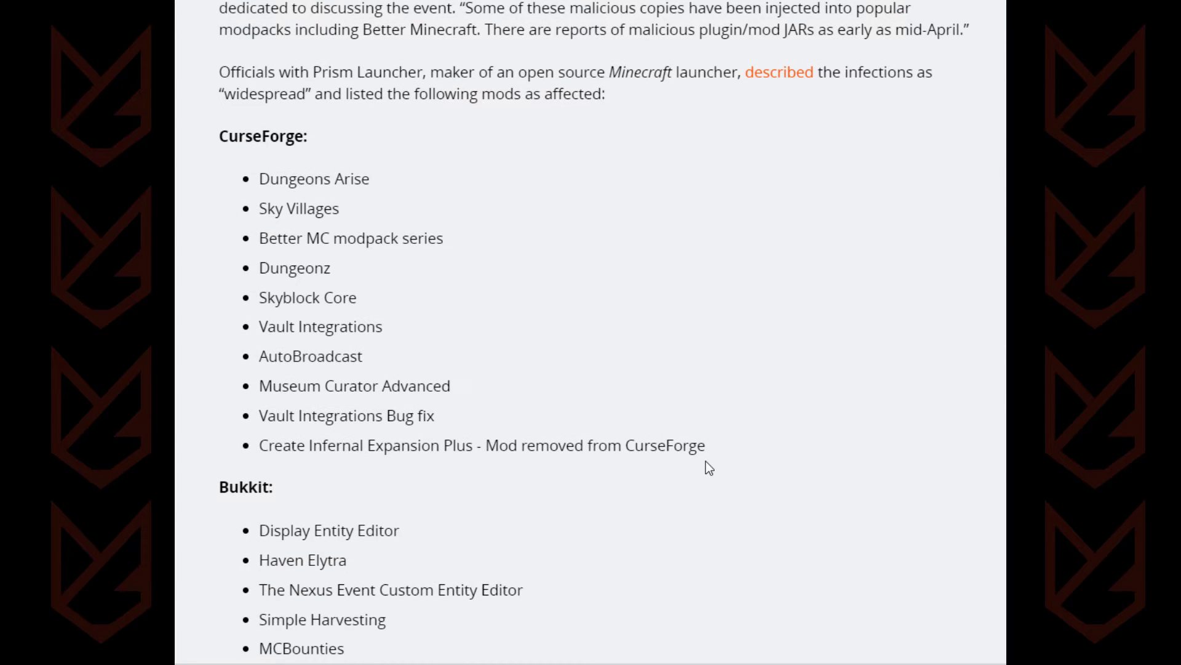
{"action": "scroll", "coordinate": [706, 461], "scroll_direction": "down", "scroll_amount": 2}
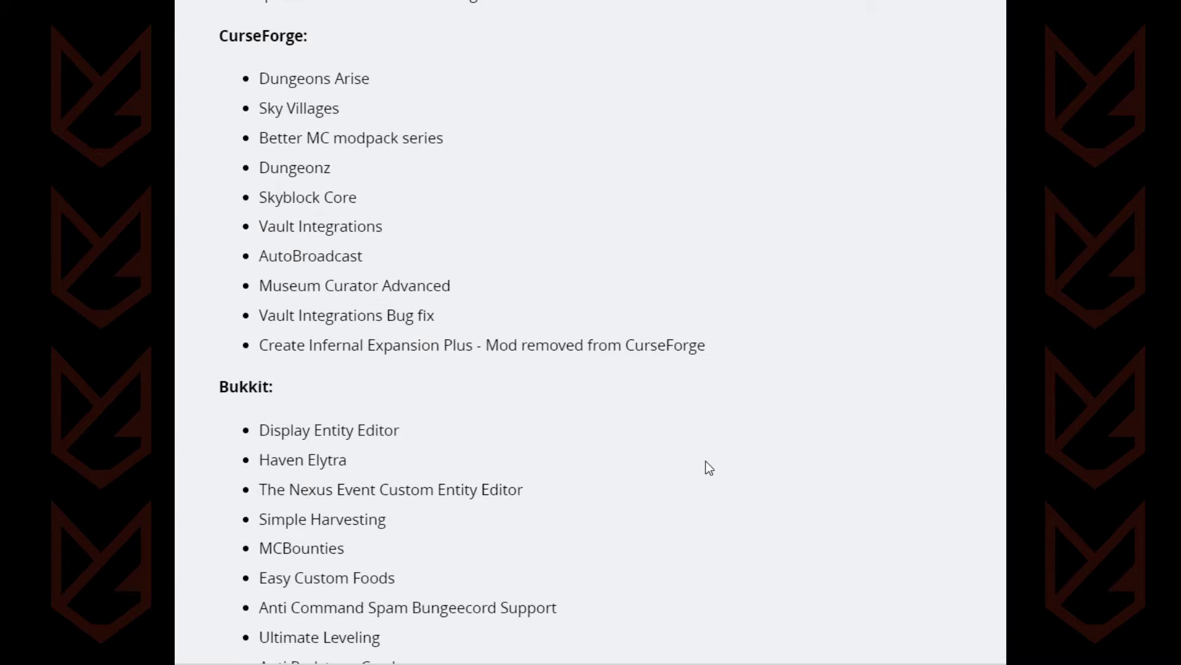
{"action": "scroll", "coordinate": [706, 462], "scroll_direction": "down", "scroll_amount": 2}
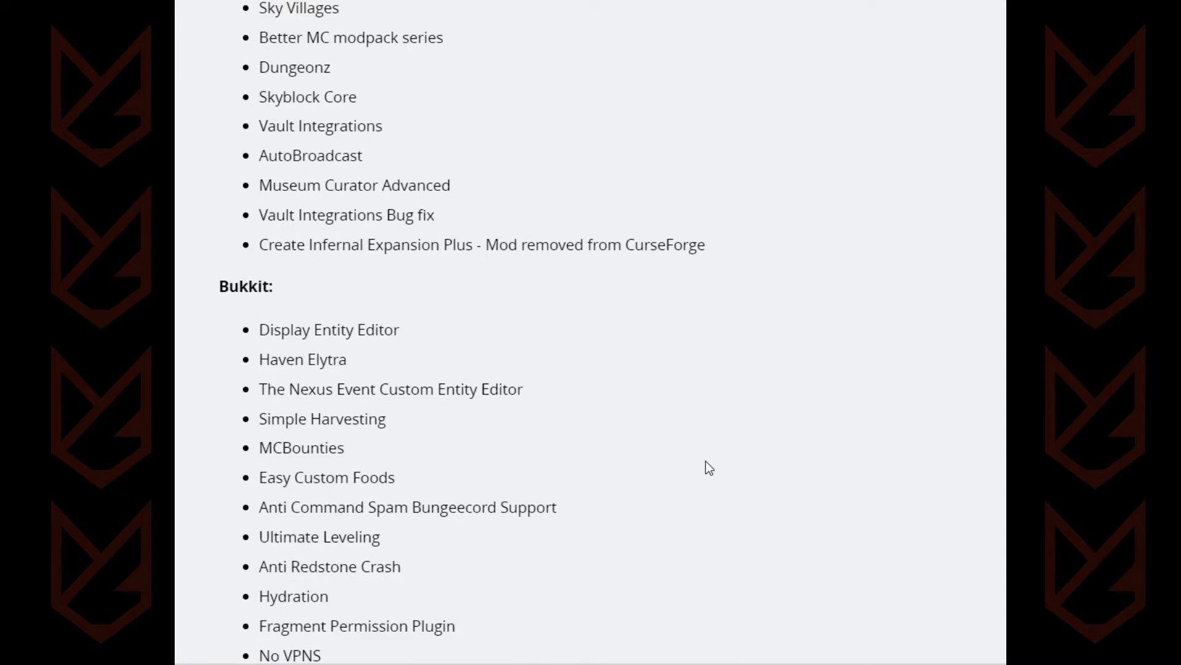
{"action": "scroll", "coordinate": [709, 467], "scroll_direction": "down", "scroll_amount": 2}
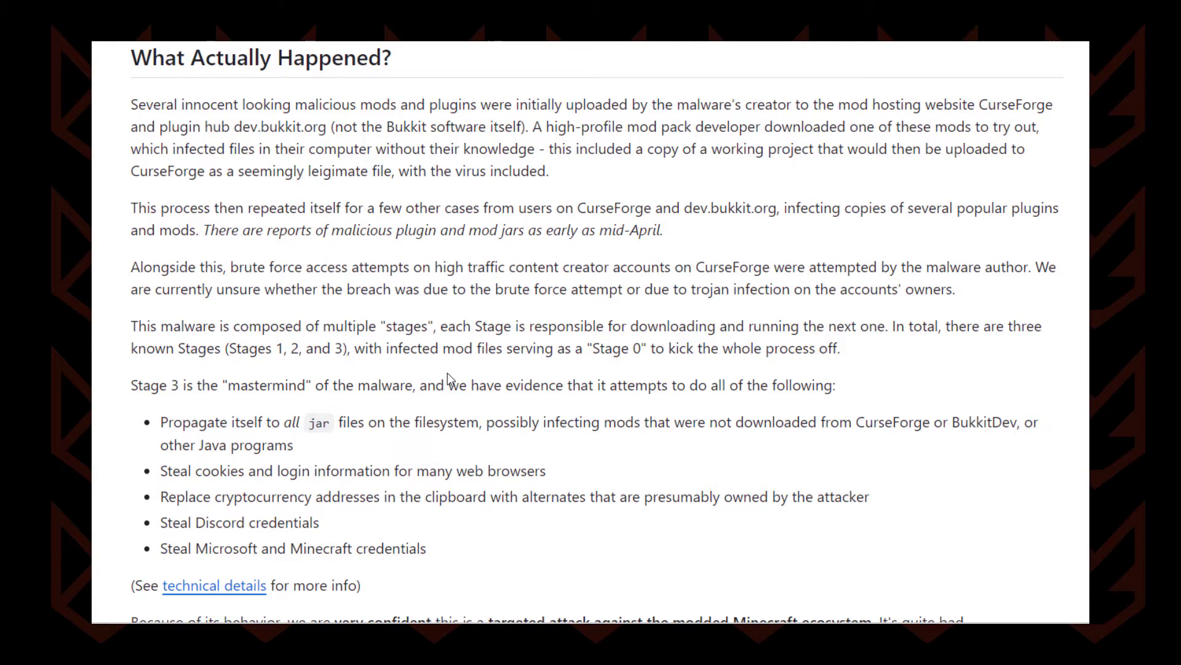
Step: Read the rest of the GitHub write-up on the malware's three-stage design
{"action": "scroll", "coordinate": [448, 378], "scroll_direction": "down", "scroll_amount": 2}
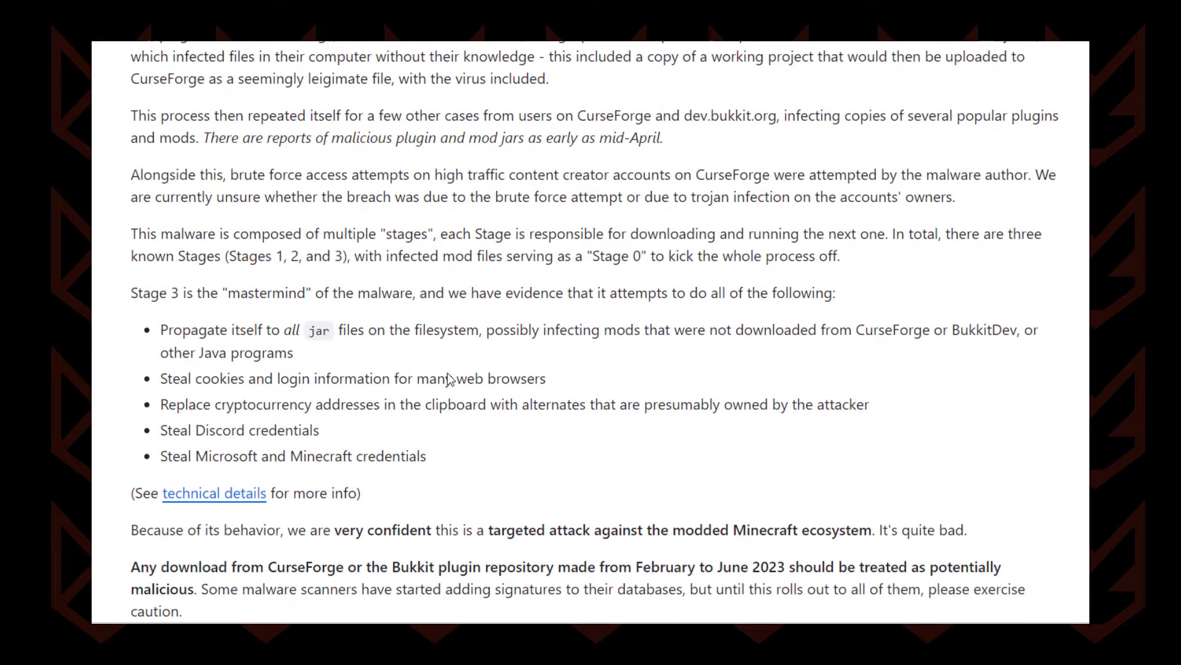
{"action": "scroll", "coordinate": [449, 379], "scroll_direction": "down", "scroll_amount": 2}
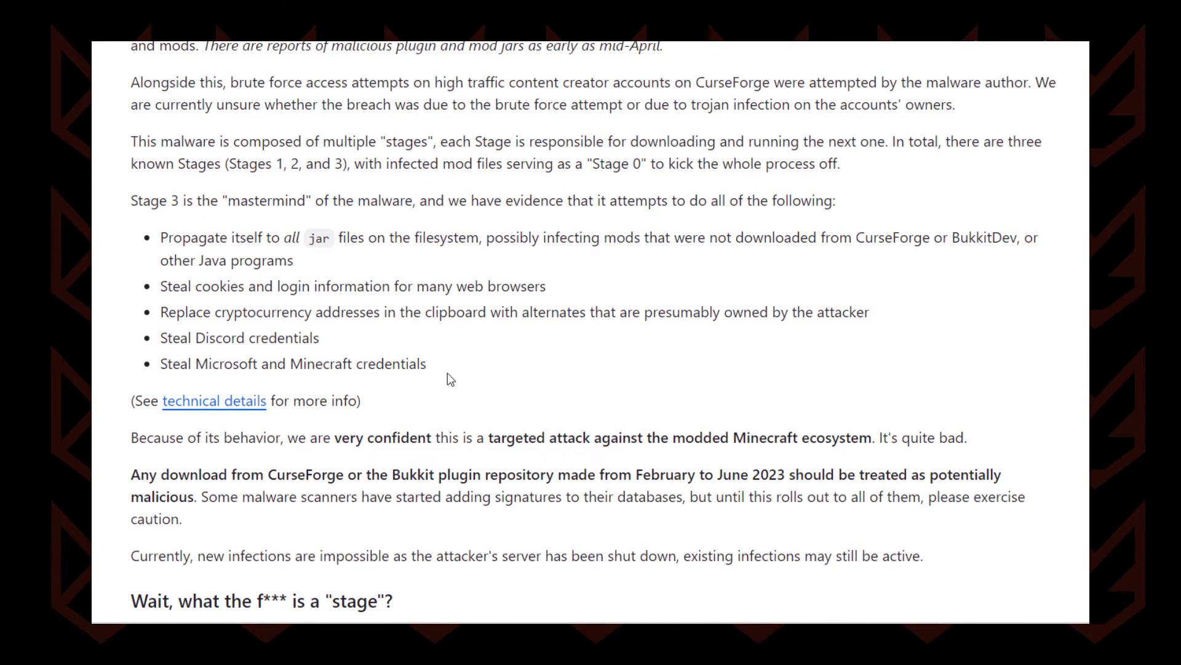
{"action": "scroll", "coordinate": [450, 379], "scroll_direction": "down", "scroll_amount": 2}
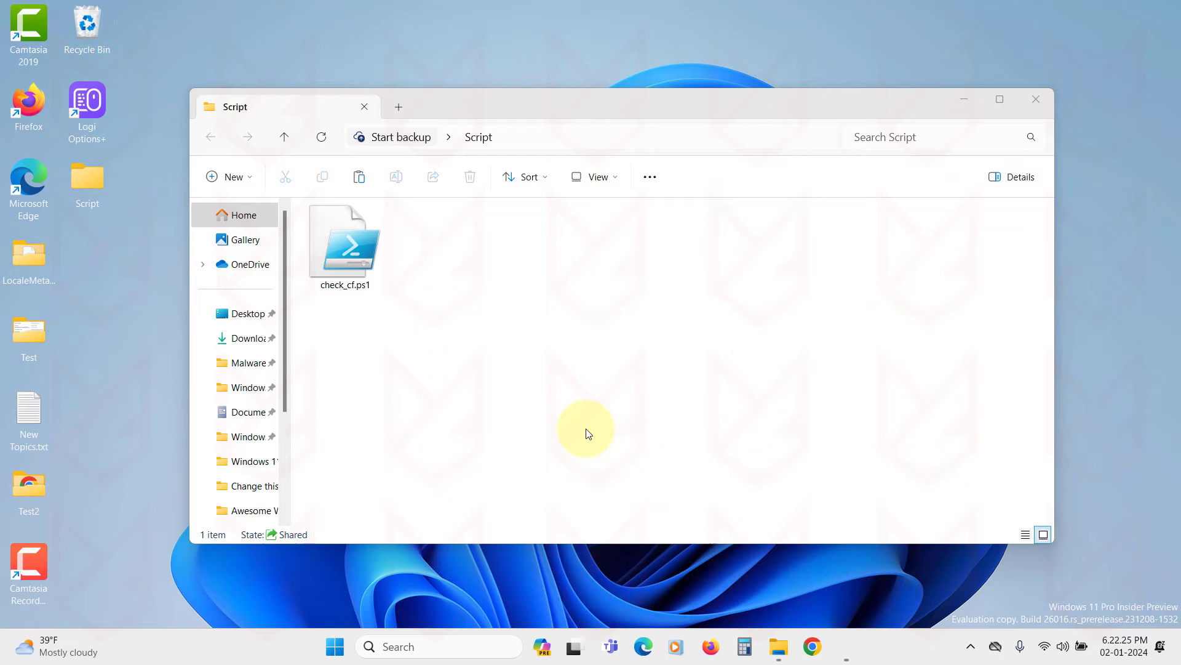
Step: Open check_cf.ps1 from the Script folder in PowerShell ISE via Edit
{"action": "left_click", "coordinate": [354, 255]}
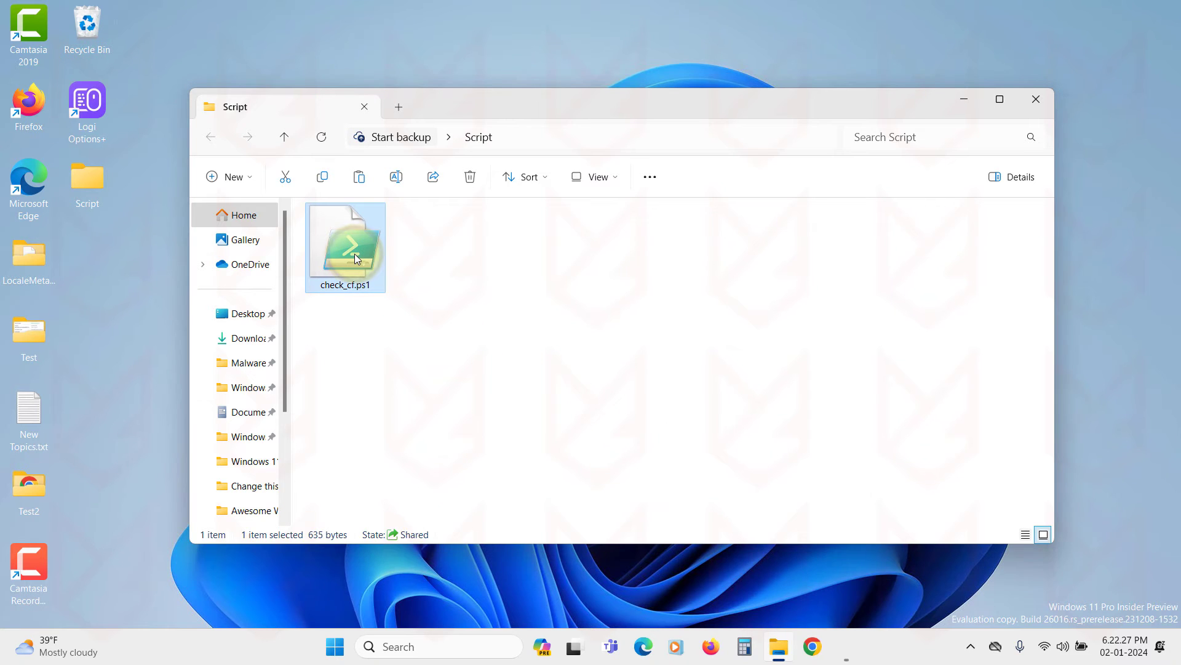
{"action": "right_click", "coordinate": [358, 258]}
{"action": "left_click", "coordinate": [392, 280]}
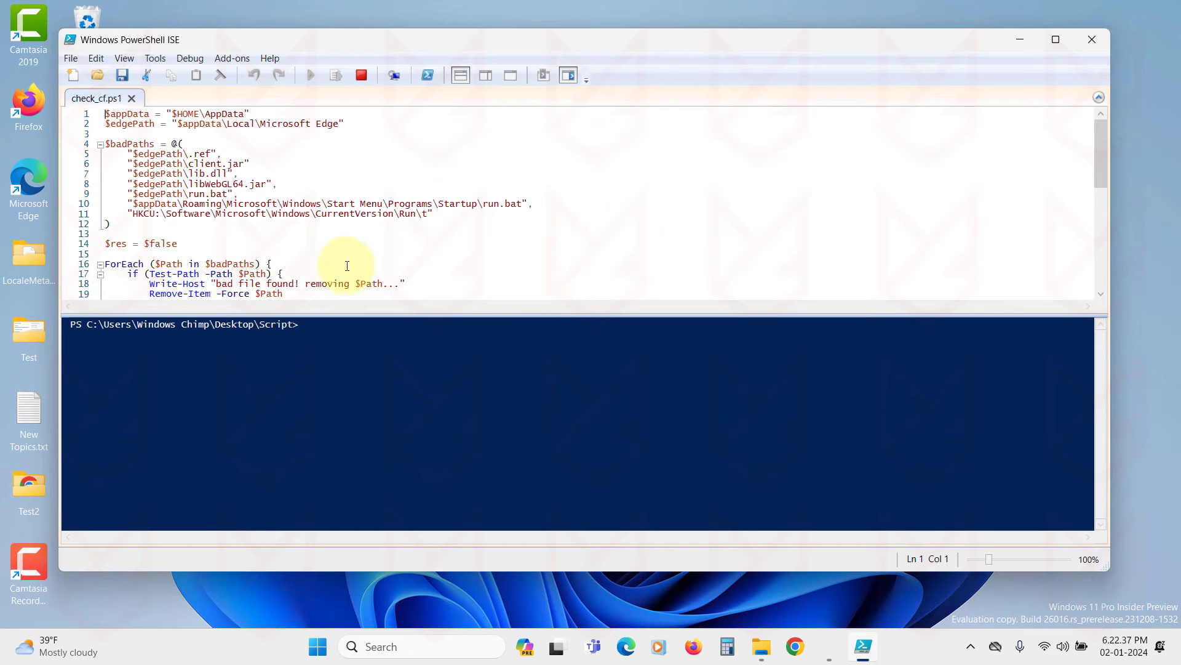
Step: Drag the script/console splitter down to show all 29 lines of check_cf.ps1
{"action": "scroll", "coordinate": [343, 263], "scroll_direction": "down", "scroll_amount": 1}
{"action": "left_click_drag", "start_coordinate": [404, 314], "coordinate": [394, 477]}
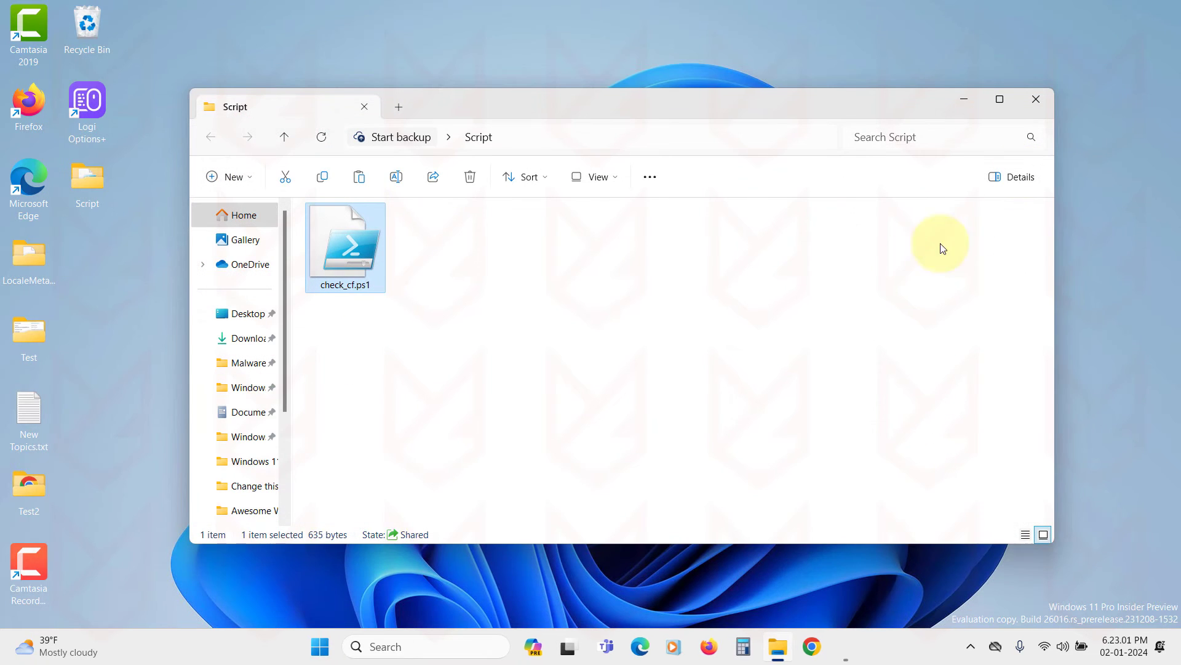
Step: Run check_cf.ps1 with PowerShell past the security warning, removing five bad files under Microsoft Edge
{"action": "right_click", "coordinate": [362, 255]}
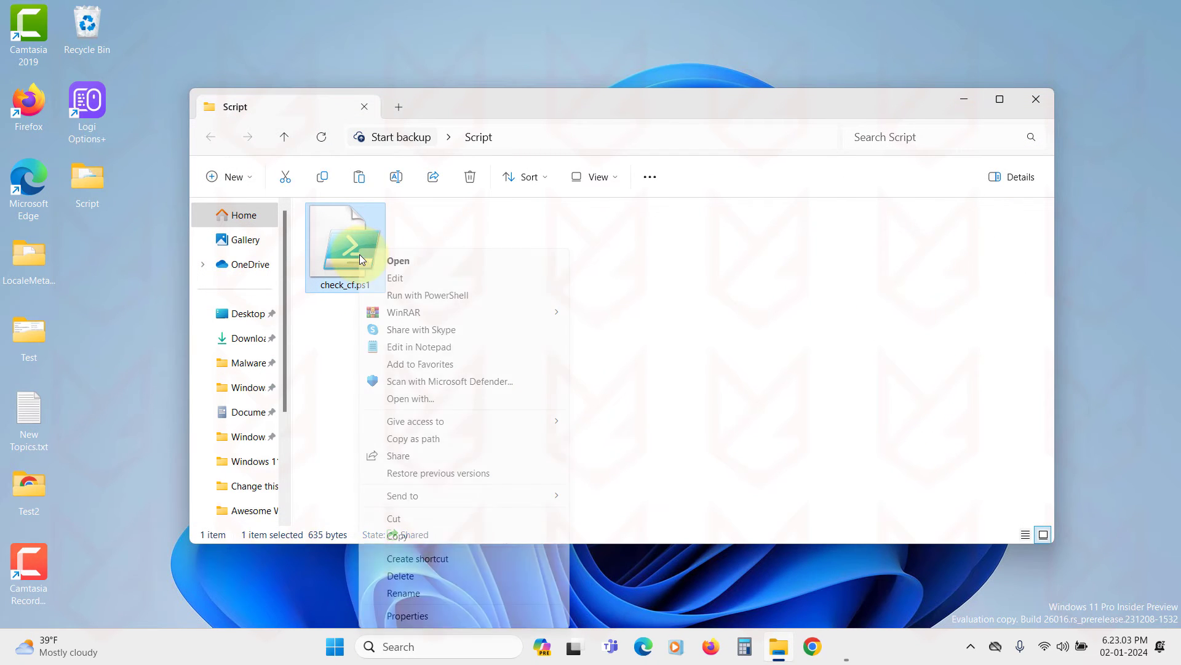
{"action": "left_click", "coordinate": [418, 295]}
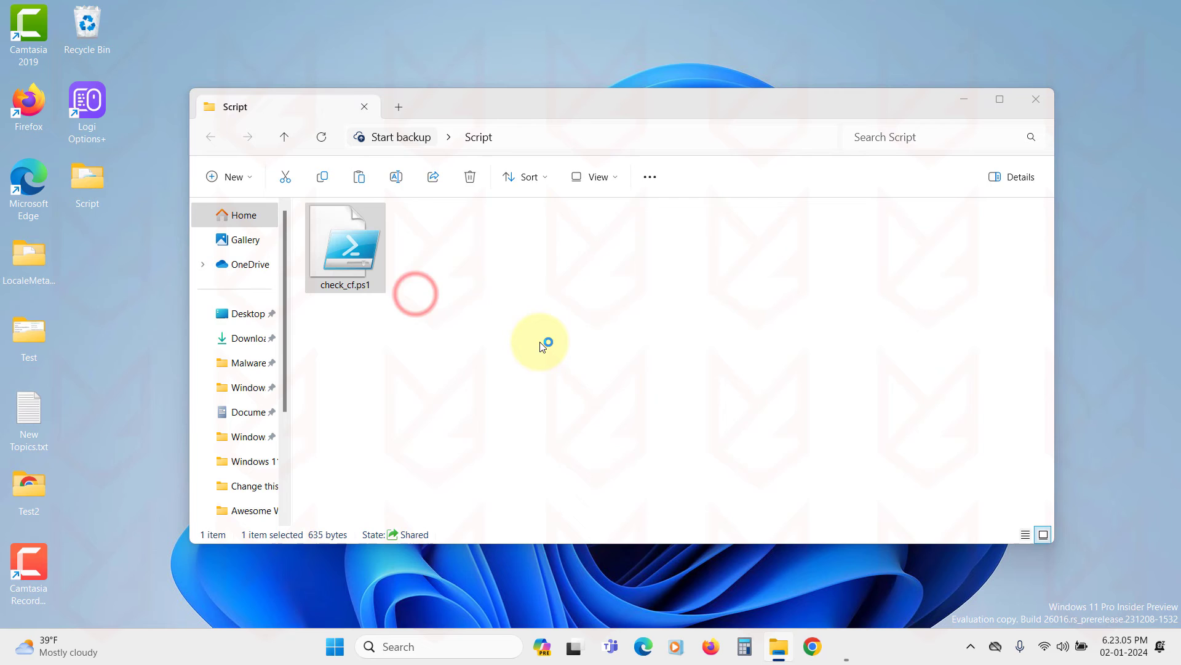
{"action": "left_click", "coordinate": [637, 342]}
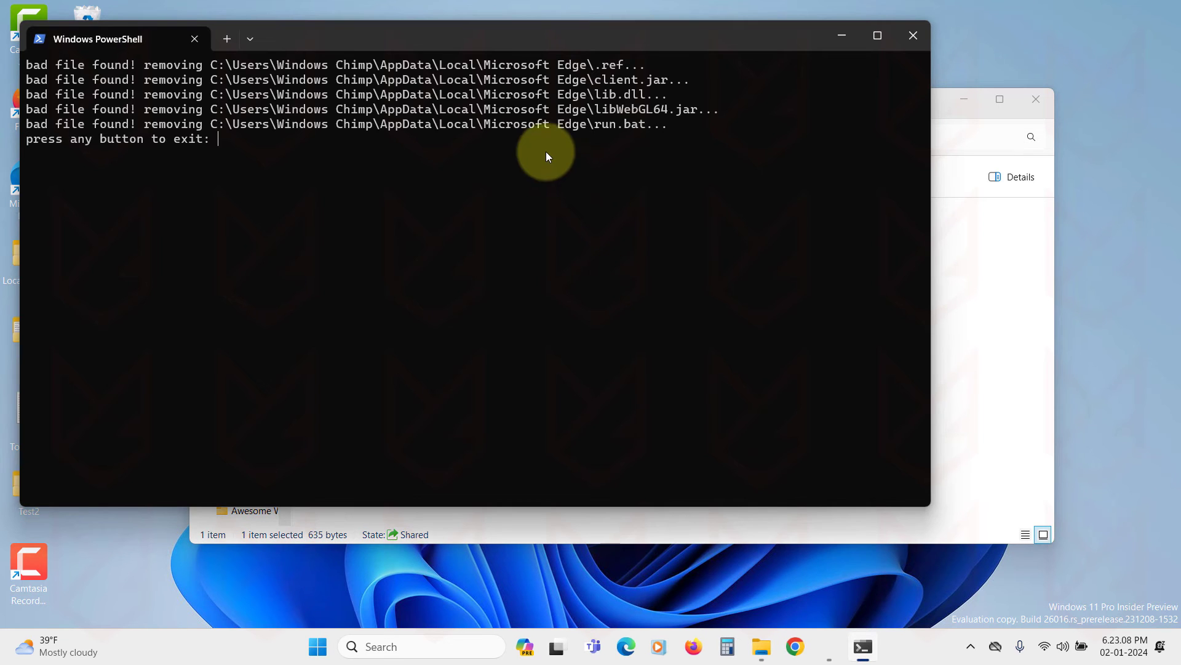
{"action": "left_click_drag", "start_coordinate": [365, 43], "coordinate": [590, 91]}
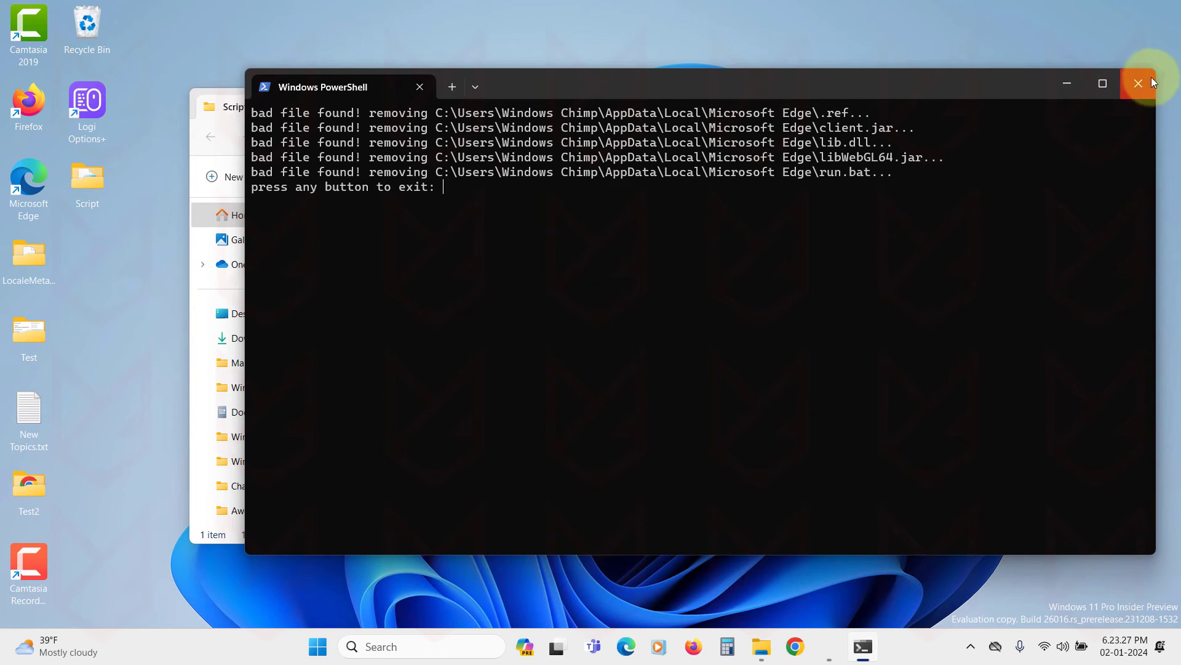
Step: Close the PowerShell output and launch regedit with admin rights
{"action": "left_click", "coordinate": [1137, 83]}
{"action": "key", "text": "super+r"}
{"action": "type", "text": "reg"}
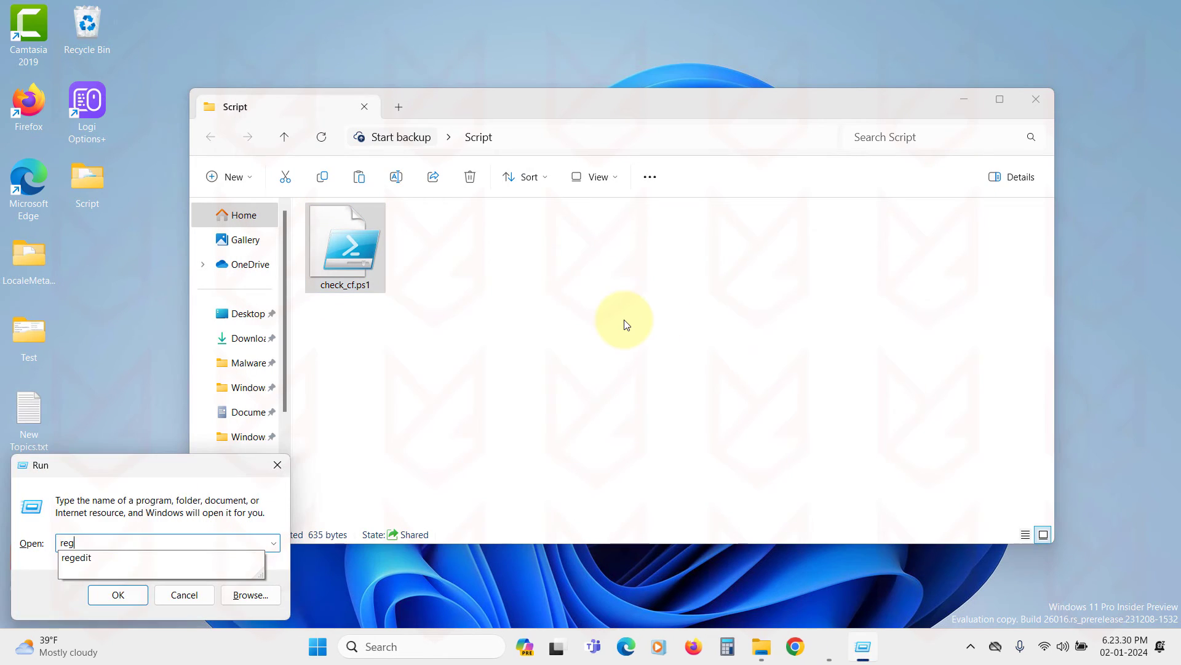
{"action": "type", "text": "edit"}
{"action": "key", "text": "Return"}
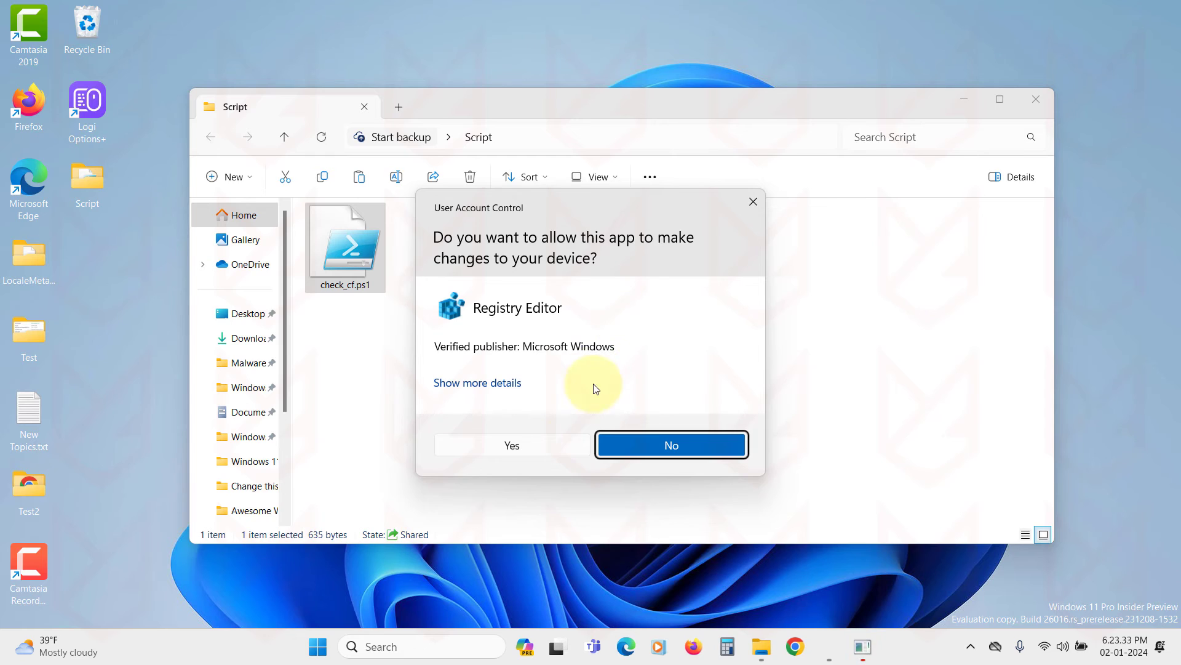
{"action": "left_click", "coordinate": [557, 449]}
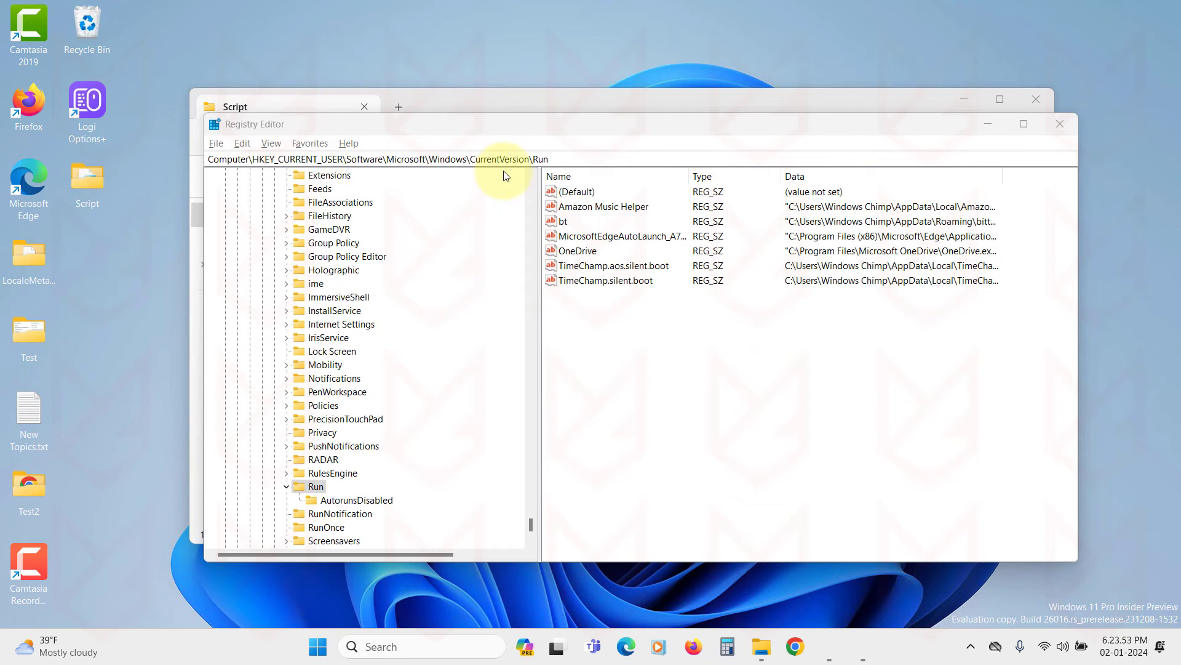
Step: Inspect the HKCU Run key, close Registry Editor, then open the pasted Startup folder path
{"action": "left_click", "coordinate": [662, 357]}
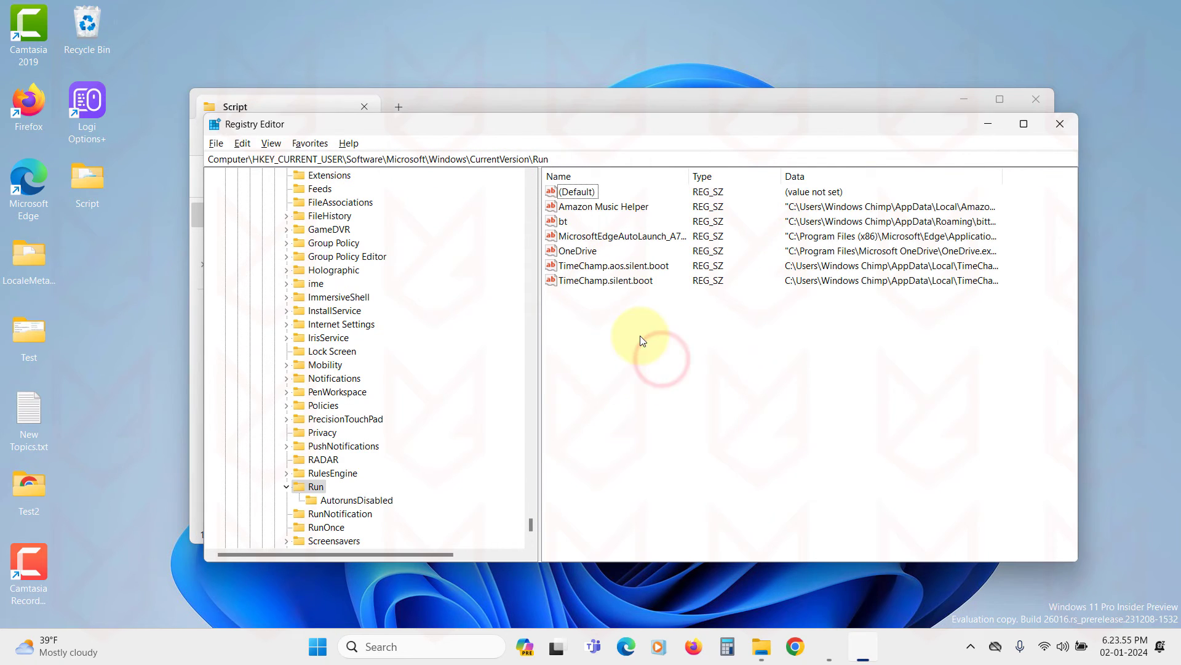
{"action": "left_click", "coordinate": [1060, 125]}
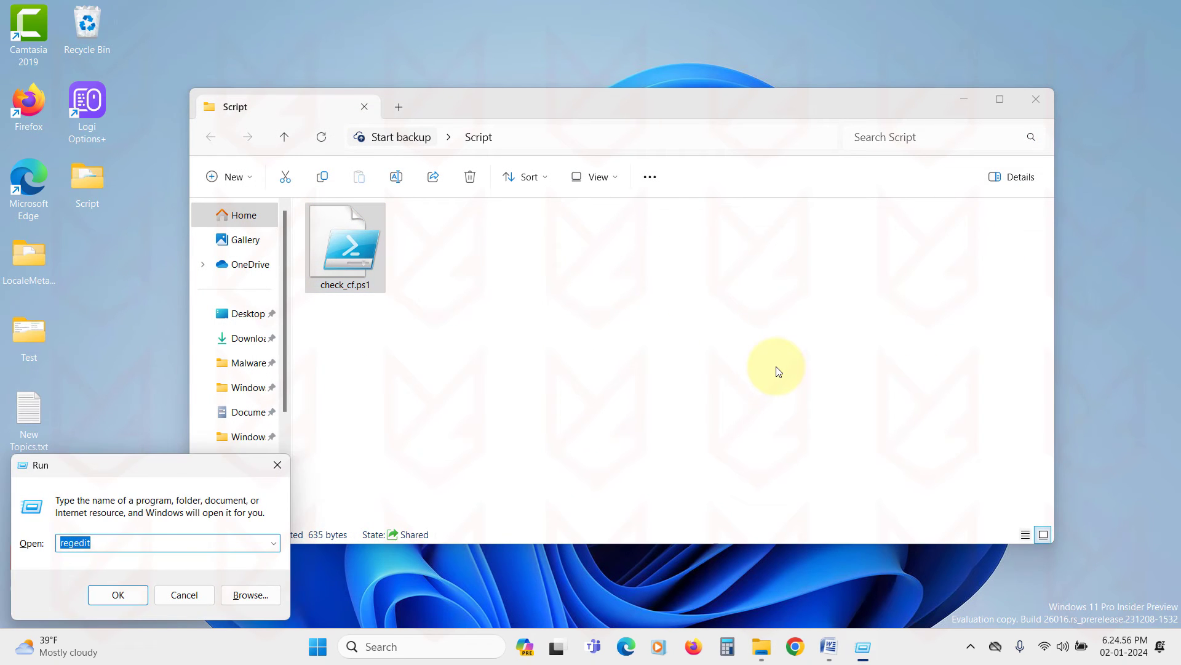
{"action": "type", "text": "%AppData%\\Microsoft\\Windows\\Start Menu\\Programs\\Startup"}
{"action": "left_click", "coordinate": [118, 593]}
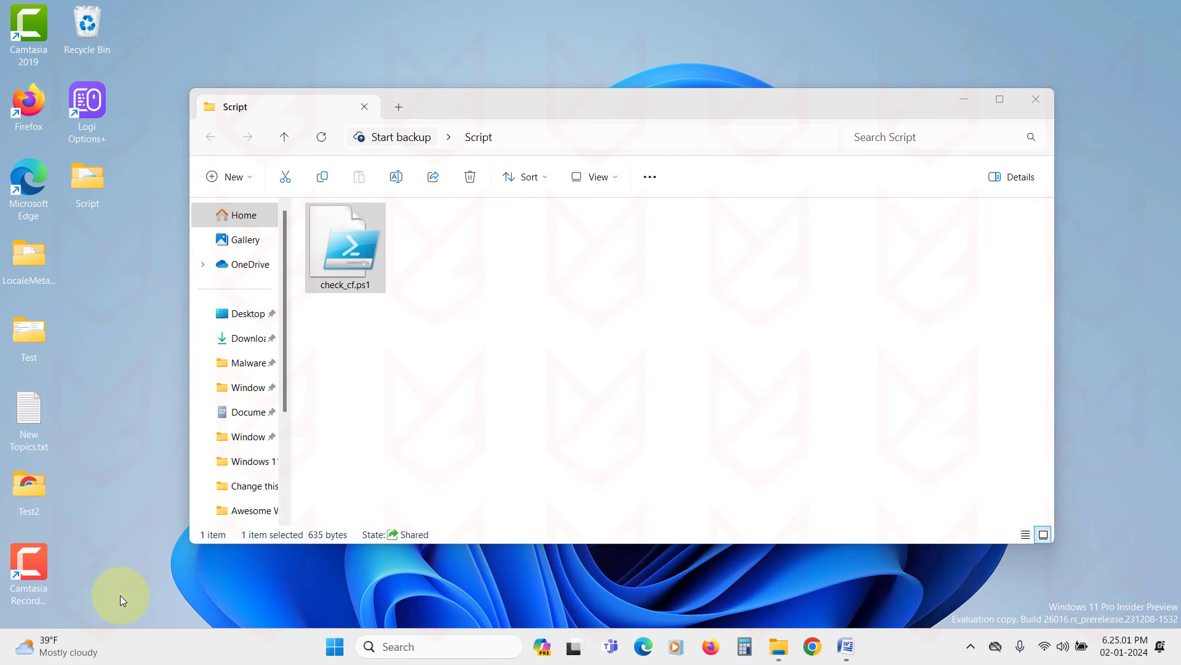
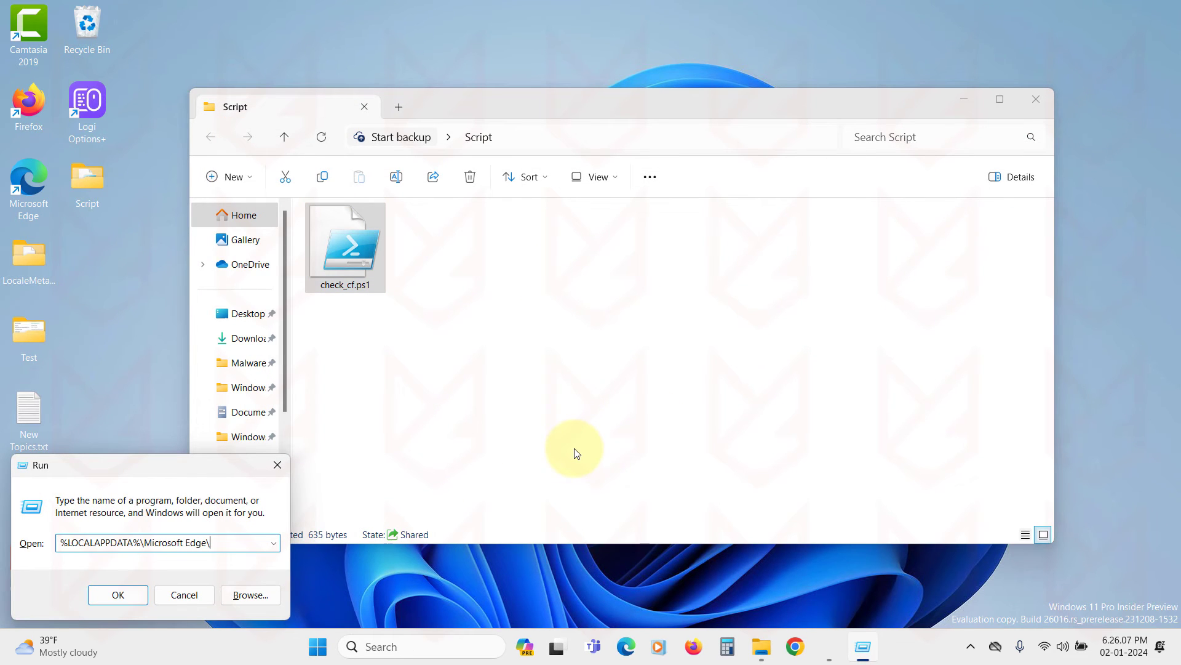
Step: Open %LOCALAPPDATA%\Microsoft Edge\ from the Run dialog to reveal the libWebGL64.jar file
{"action": "key", "text": "Return"}
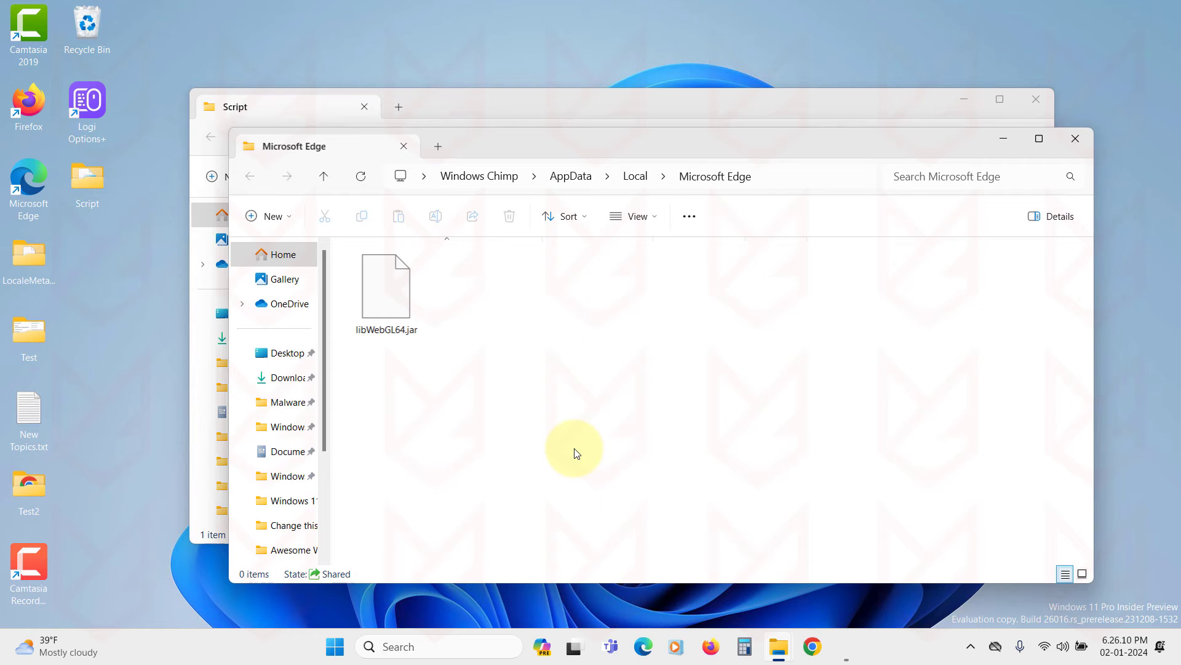
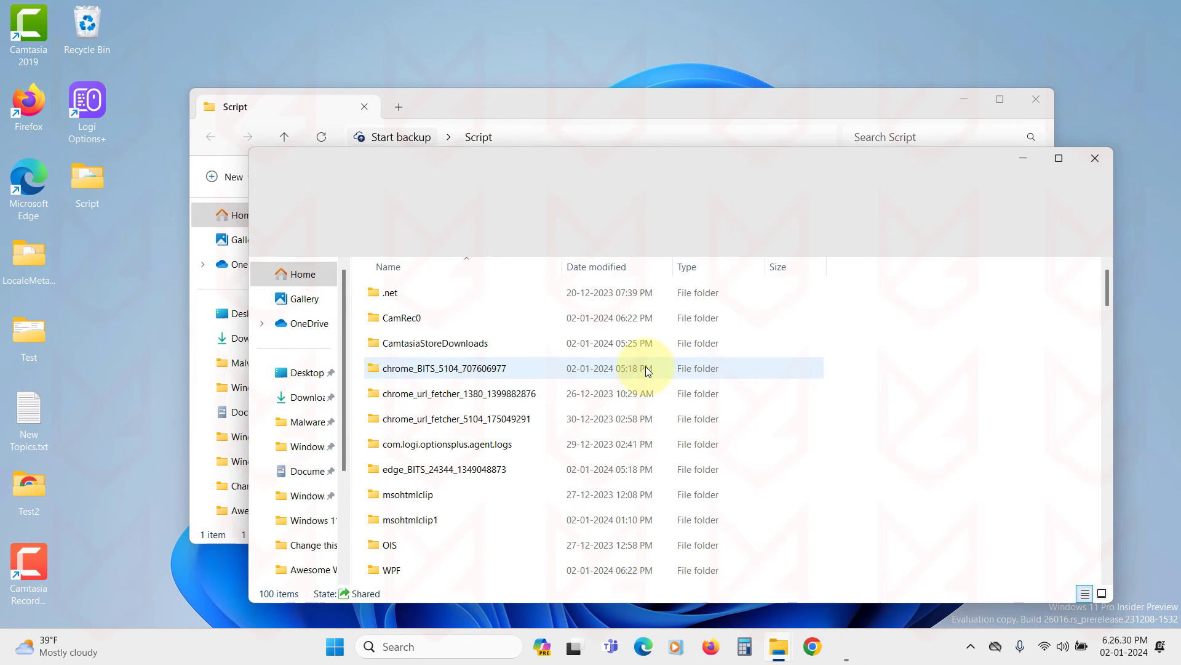
Step: Search the Temp folder for installer.jar, find no matches, and close the search results window
{"action": "left_click", "coordinate": [1005, 200]}
{"action": "type", "text": "installer.jar"}
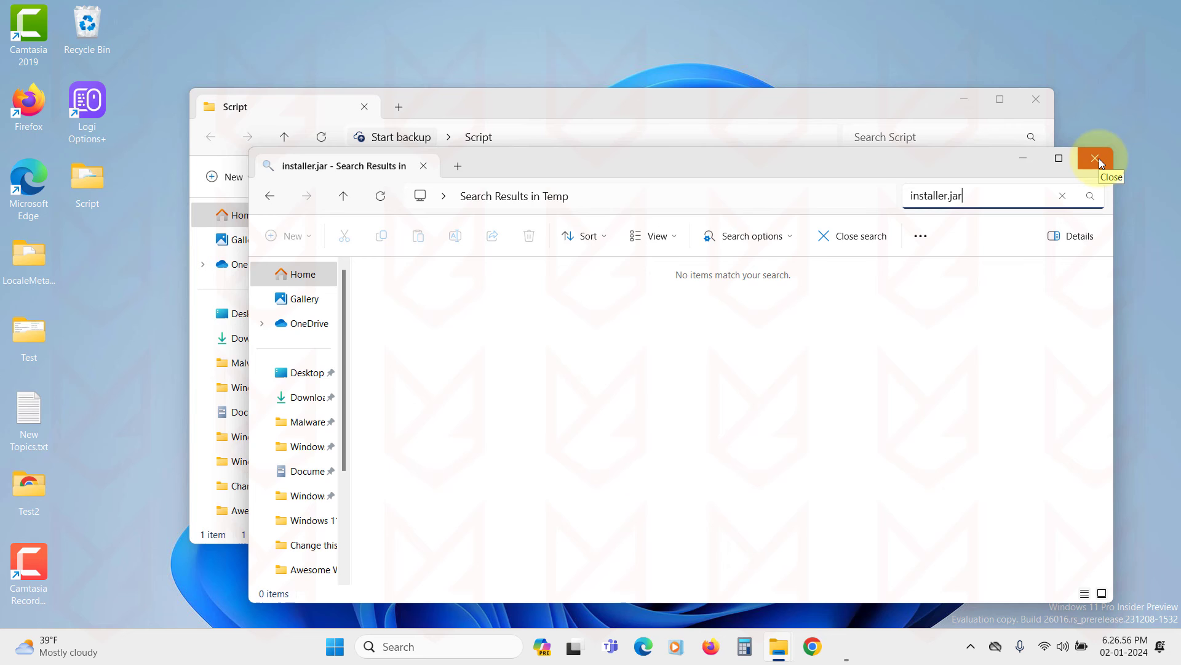
{"action": "left_click", "coordinate": [1099, 158]}
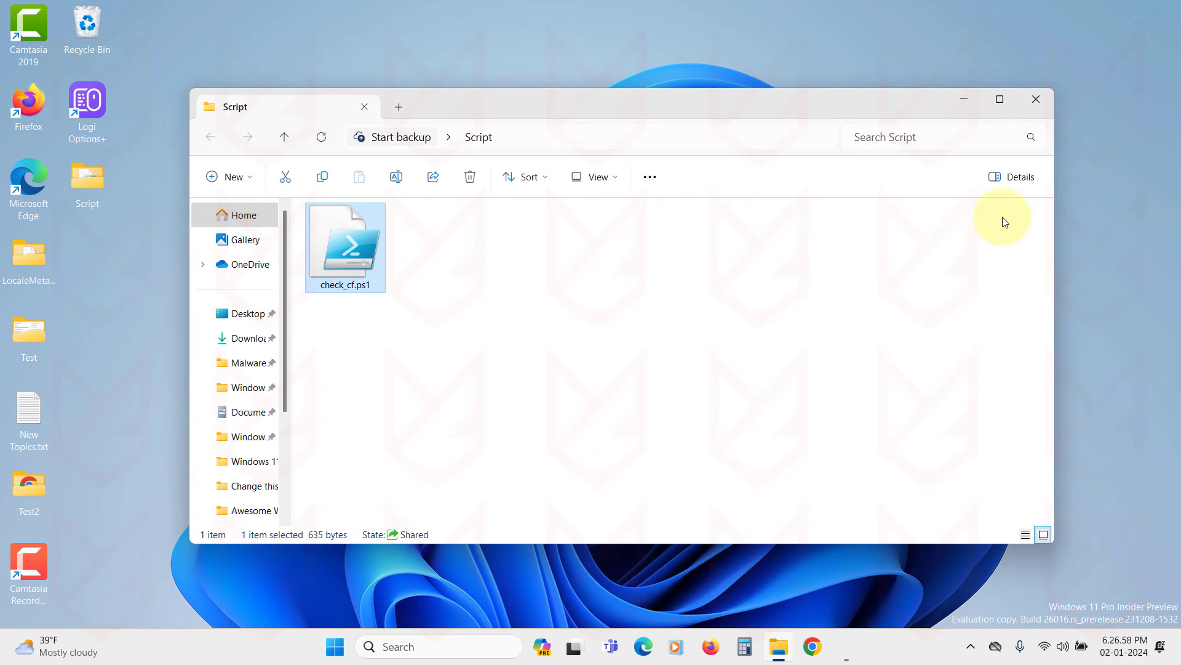
Step: Close the Script folder, then start a Windows Security quick scan and cancel it
{"action": "left_click", "coordinate": [1032, 103]}
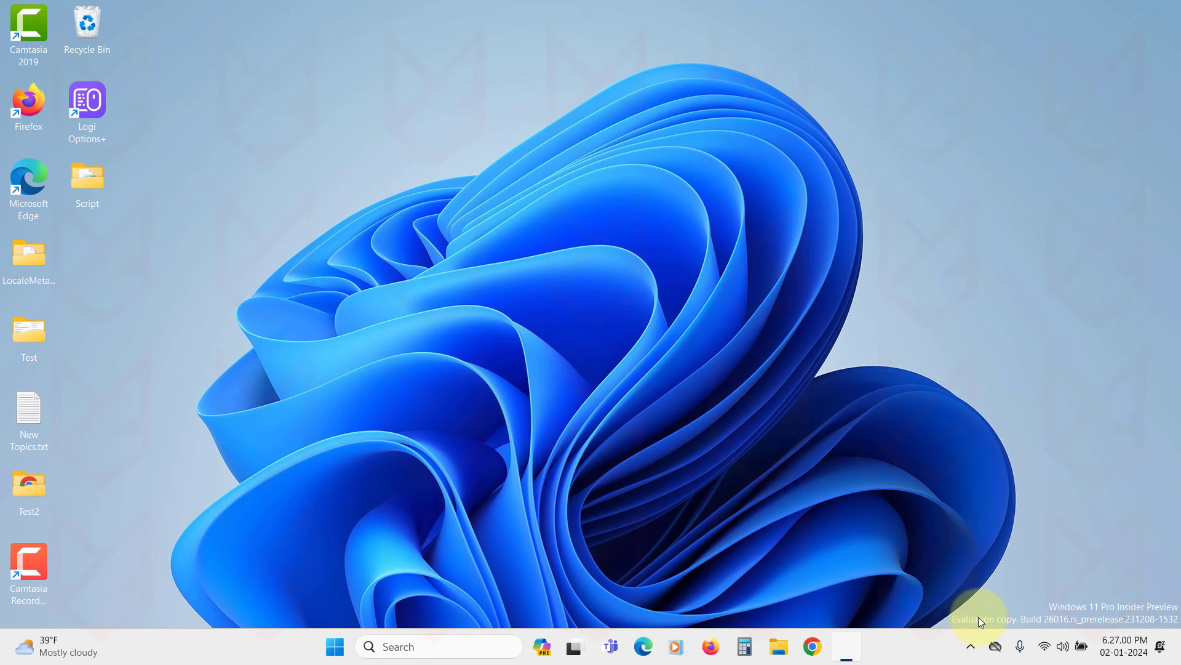
{"action": "left_click", "coordinate": [971, 646]}
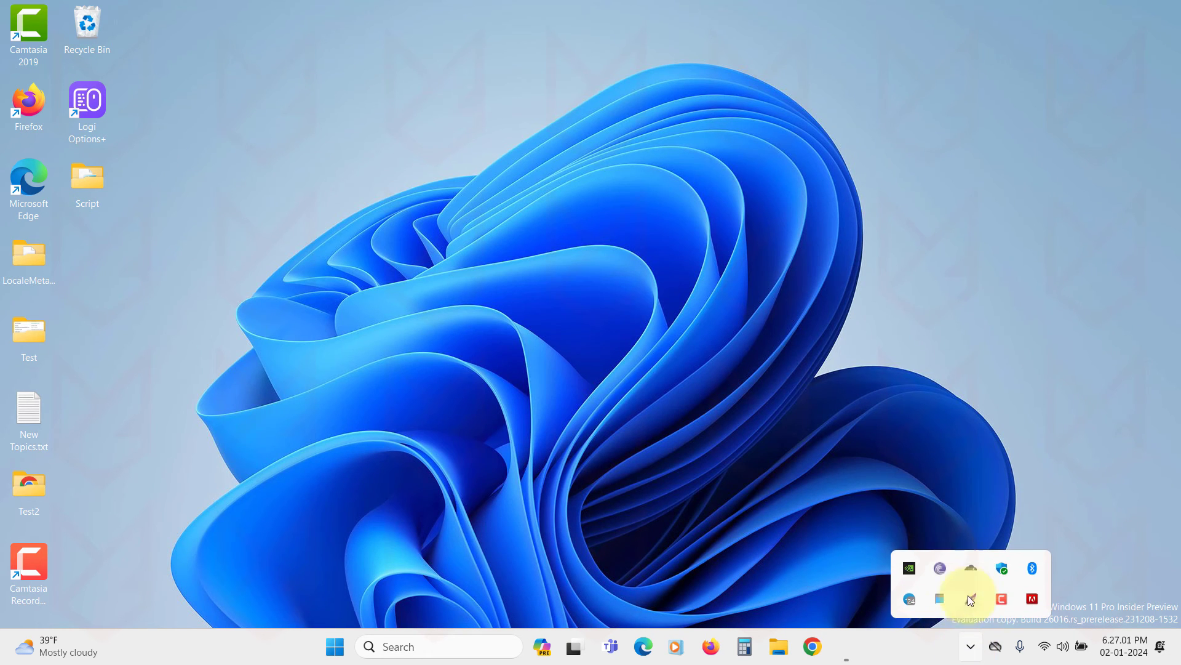
{"action": "left_click", "coordinate": [1003, 570]}
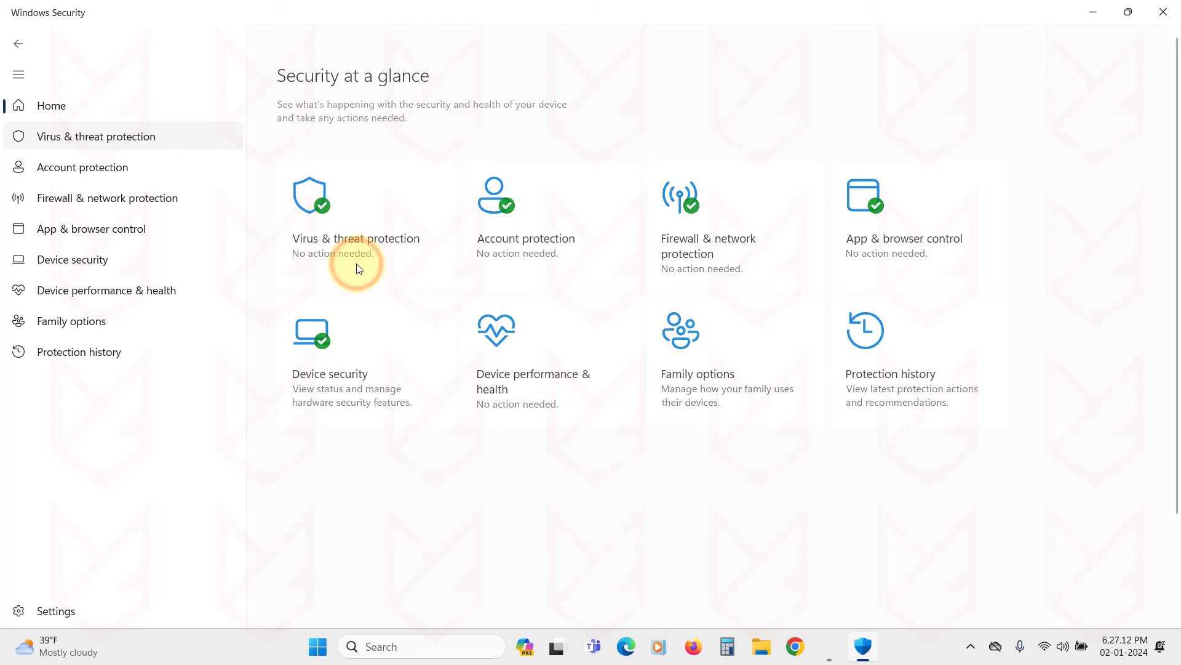
{"action": "left_click", "coordinate": [359, 267]}
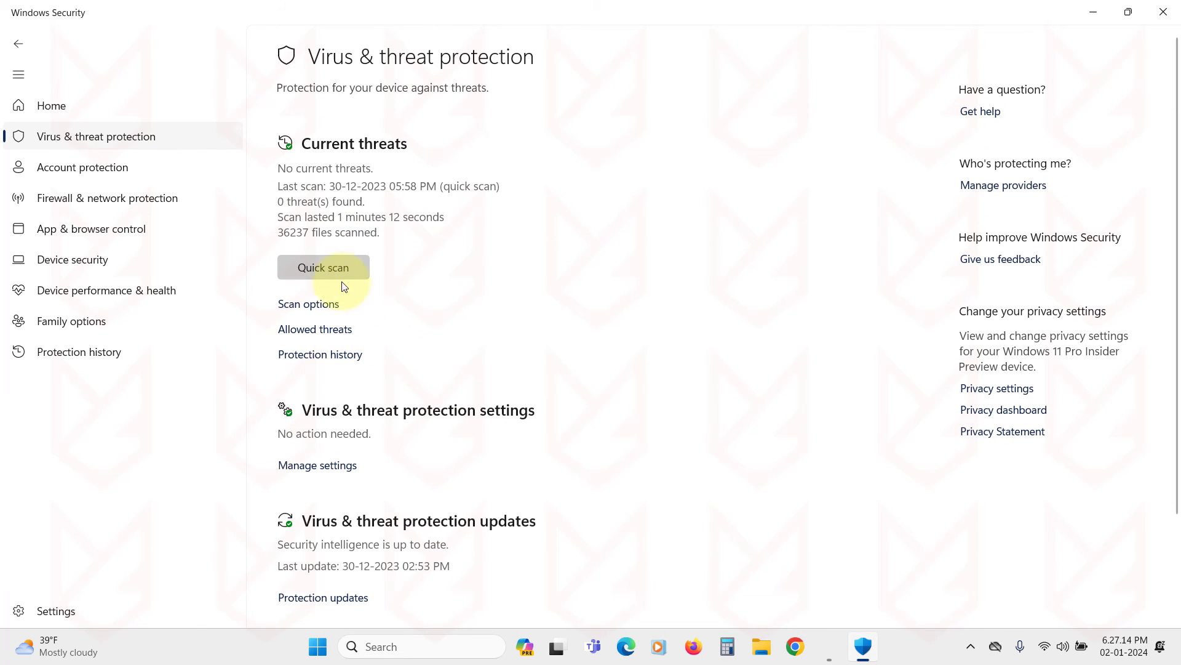
{"action": "left_click", "coordinate": [338, 271]}
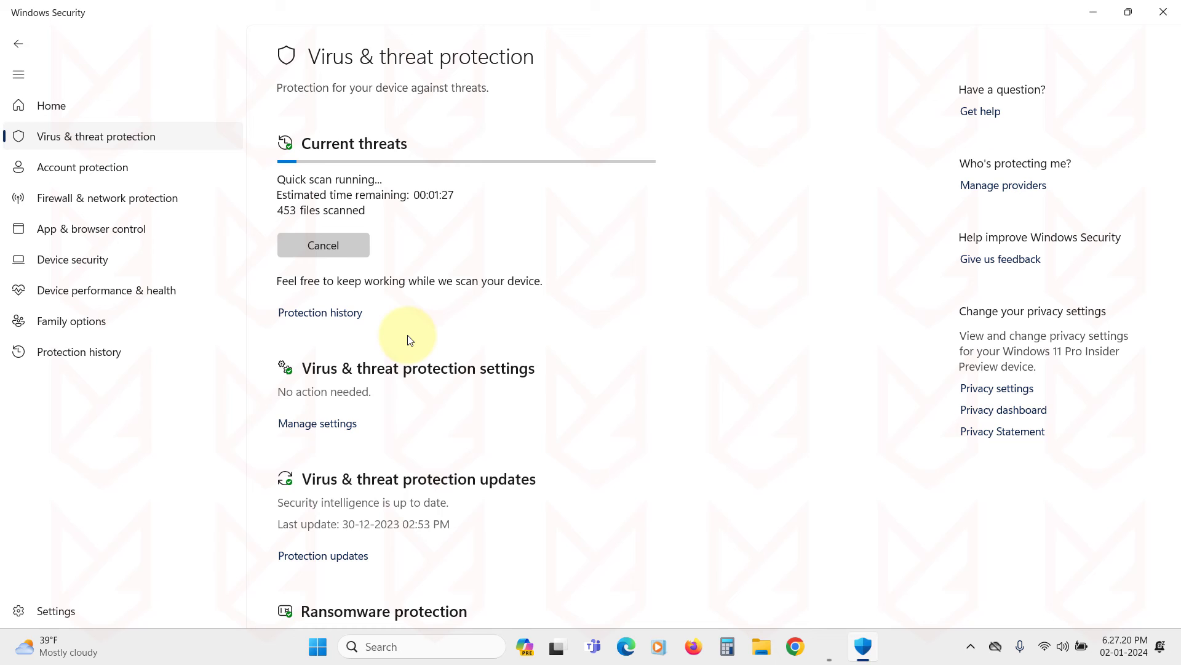
{"action": "left_click", "coordinate": [342, 248]}
Step: Check for new security intelligence updates from the Protection updates page
{"action": "scroll", "coordinate": [414, 474], "scroll_direction": "down", "scroll_amount": 1}
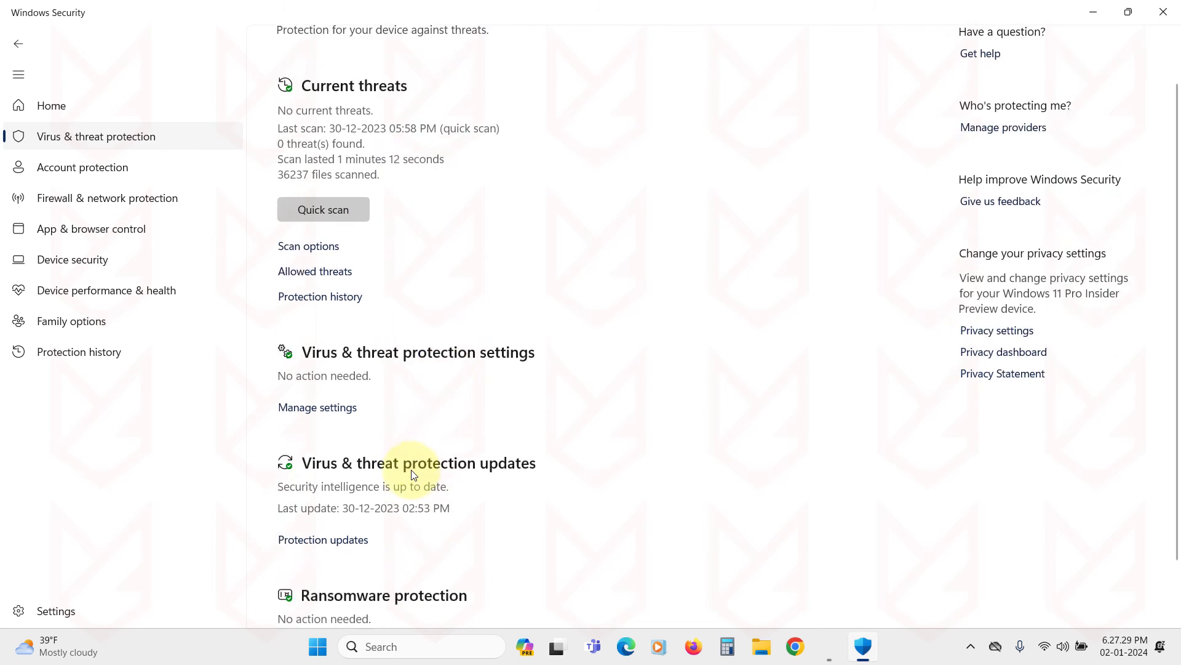
{"action": "scroll", "coordinate": [414, 474], "scroll_direction": "down", "scroll_amount": 1}
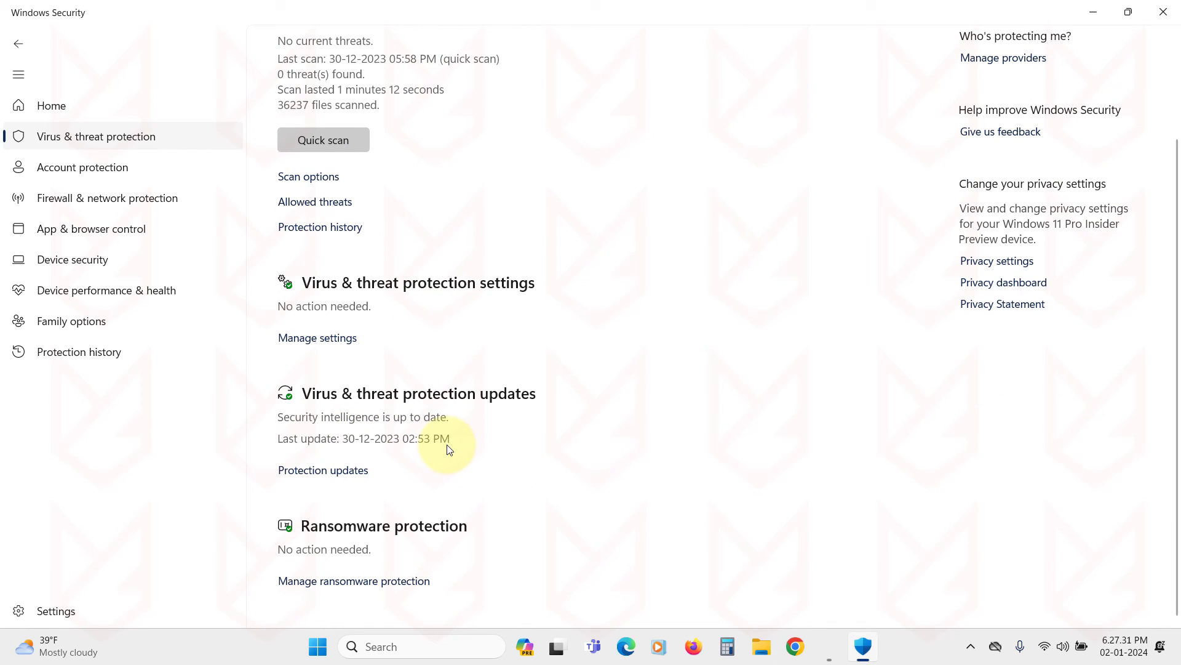
{"action": "left_click", "coordinate": [336, 470]}
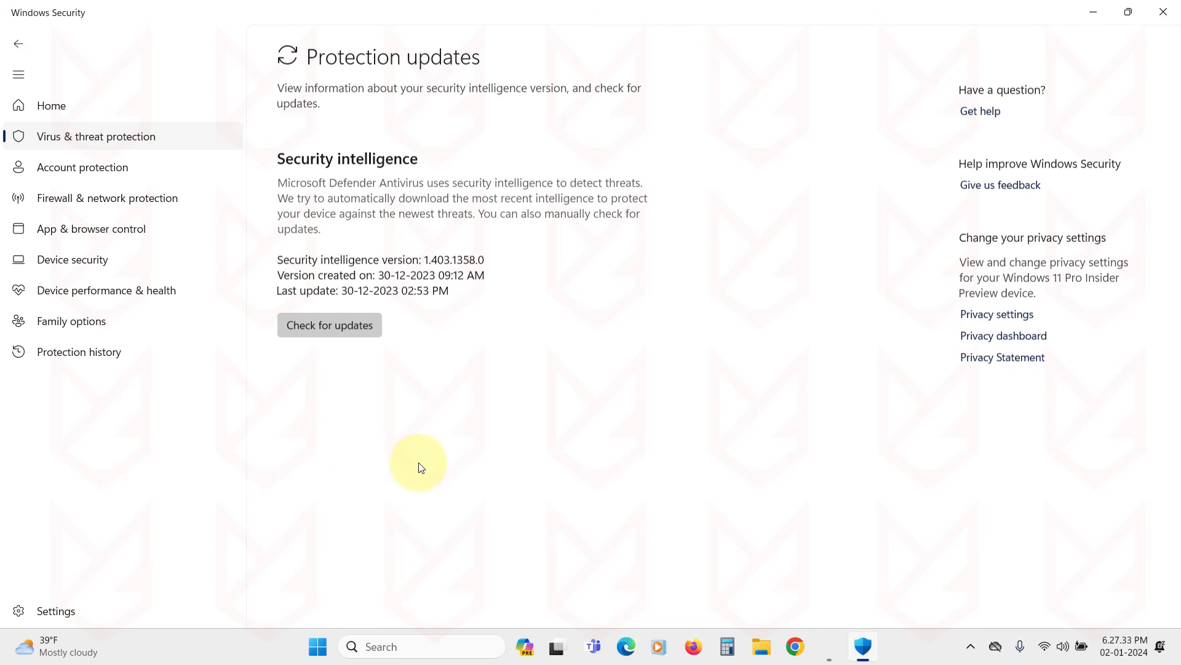
{"action": "left_click", "coordinate": [337, 326]}
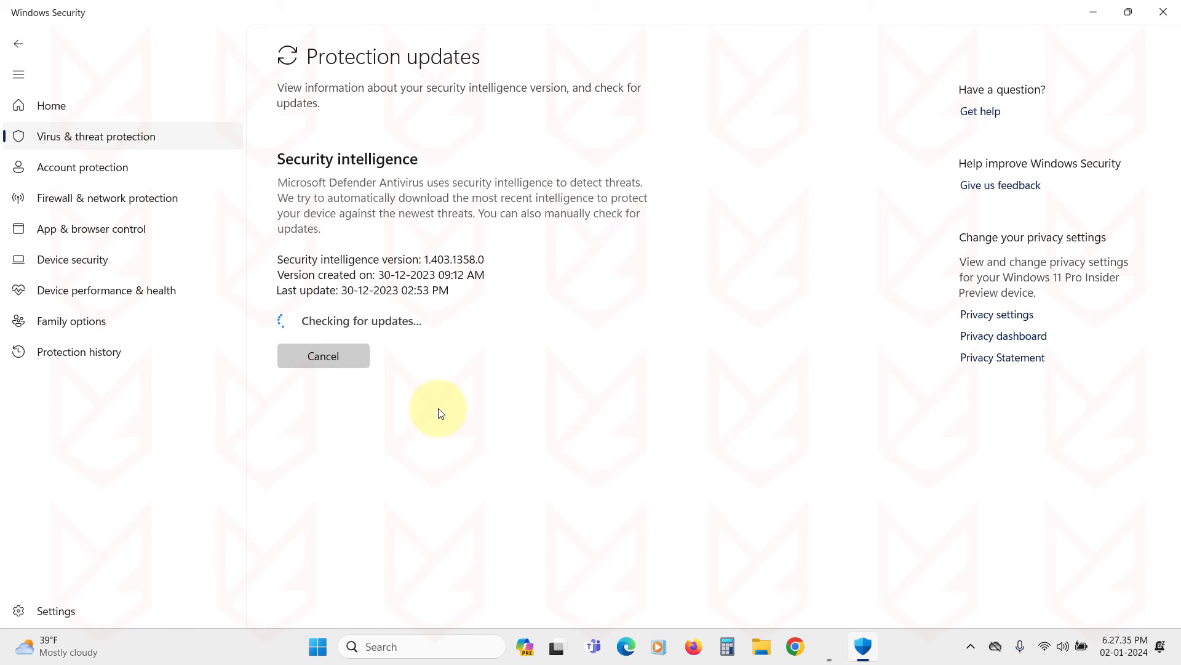